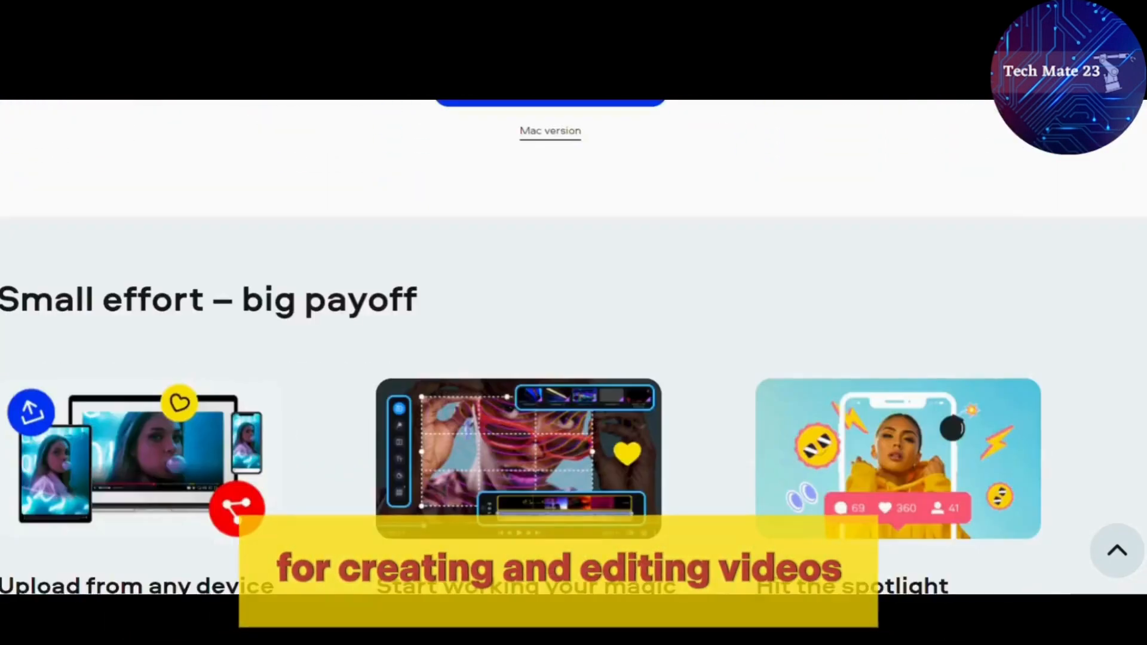
Open the official Movavi website from the Google search results and look through the Movavi Video Suite 2023 page.
scroll(574, 347, up, 2)
scroll(573, 347, down, 6)
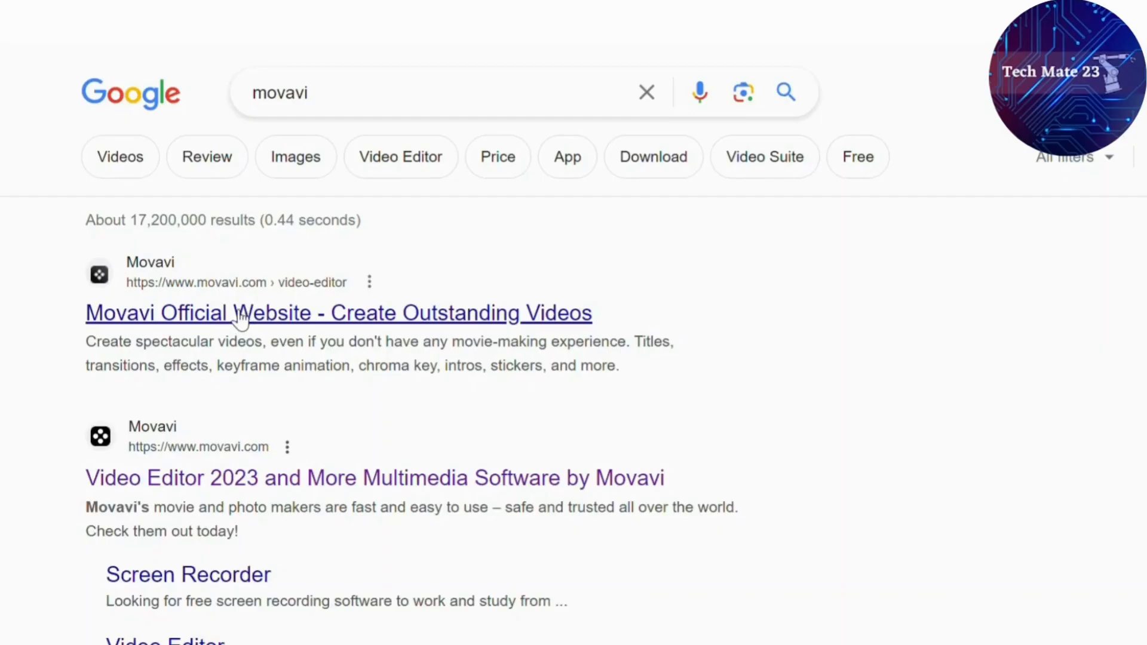
click(240, 316)
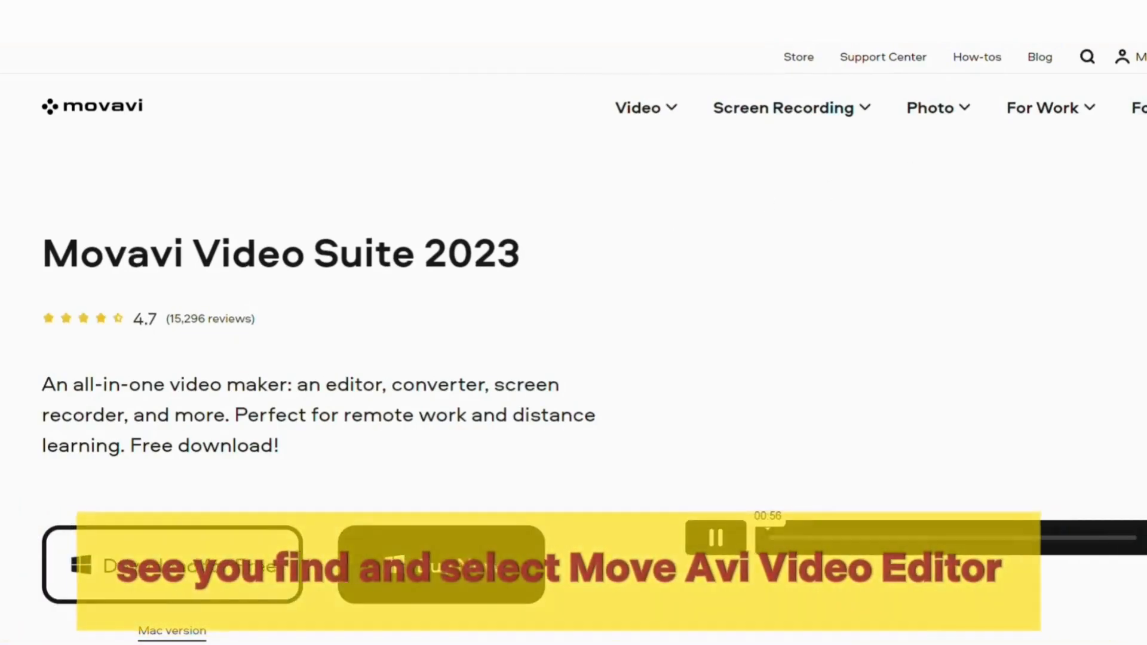
scroll(573, 323, down, 4)
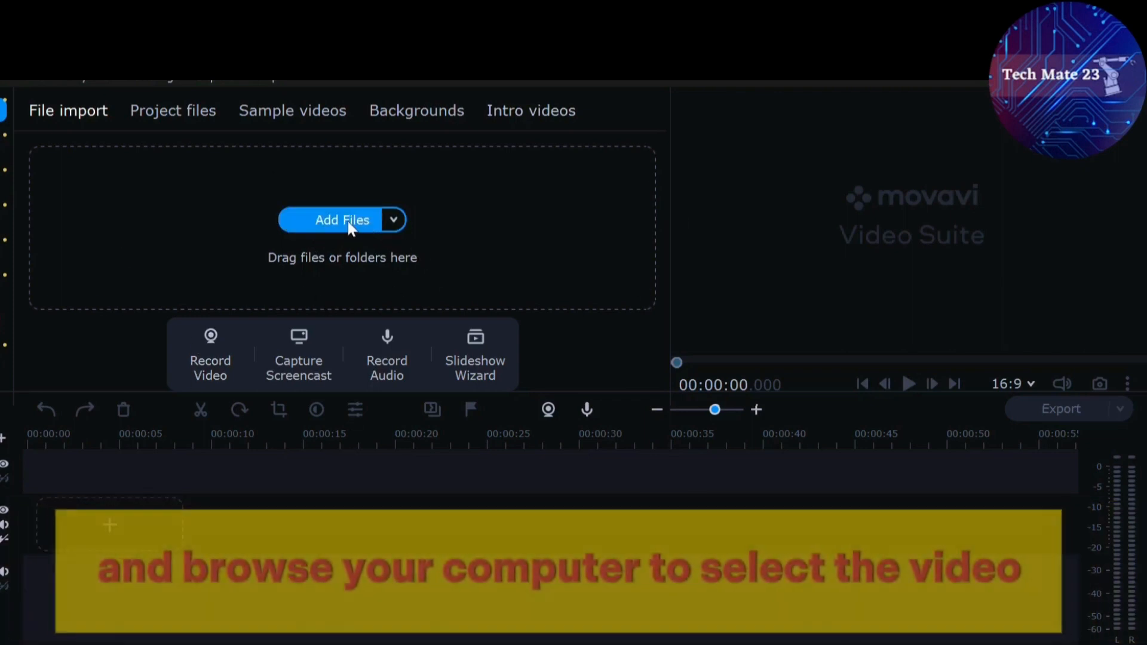
Import the three bird photos from the computer and place them together at the start of the video track.
click(348, 222)
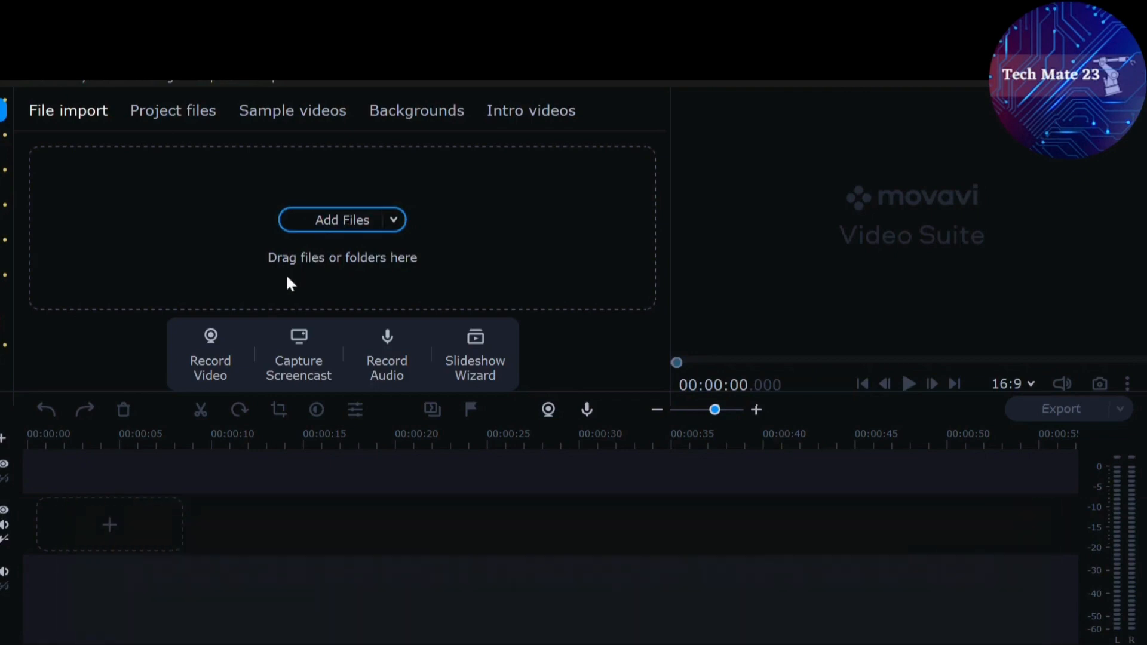
click(412, 482)
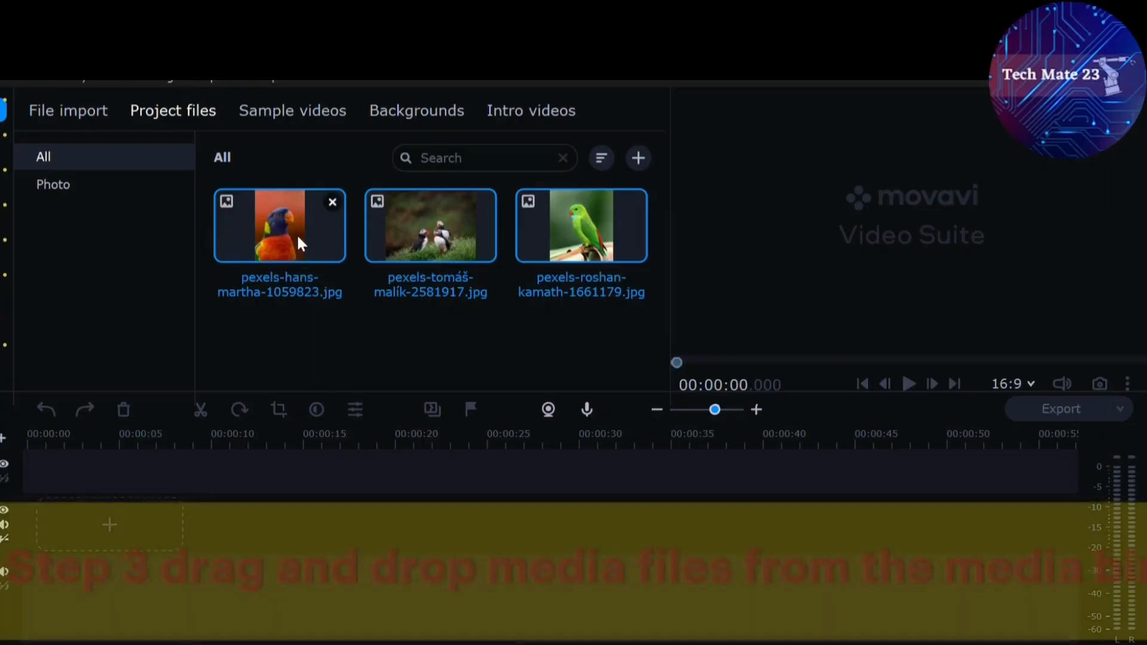
drag(296, 234, 22, 484)
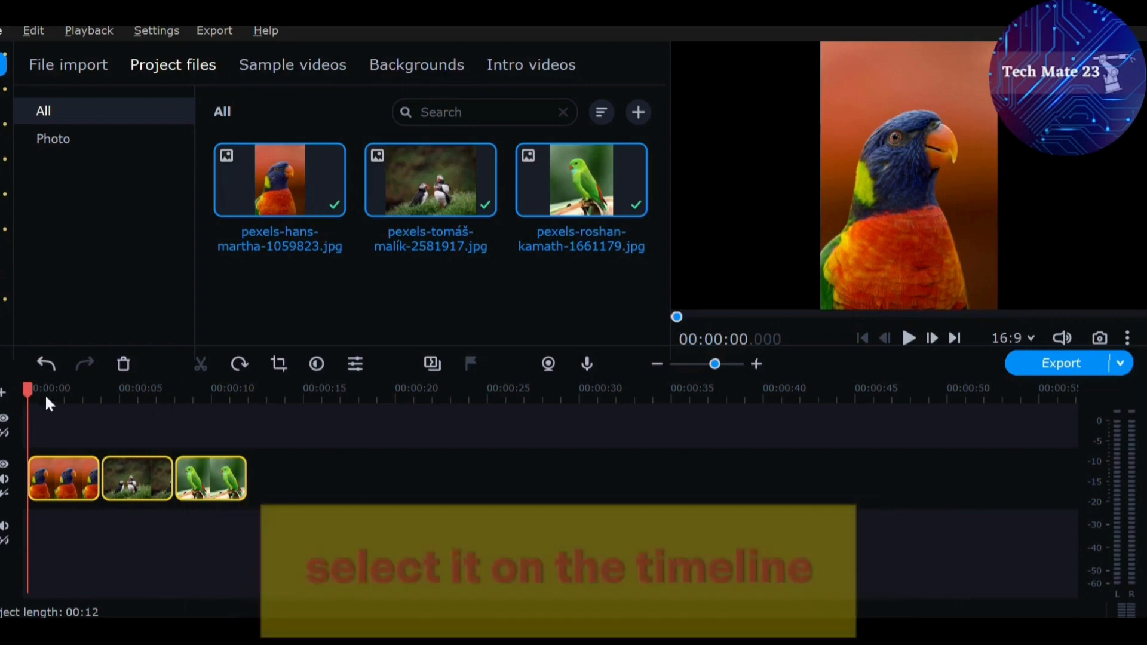
Split the red parrot clip at about 1.85 seconds and the puffin clip at about 6.35 seconds.
drag(30, 392, 64, 395)
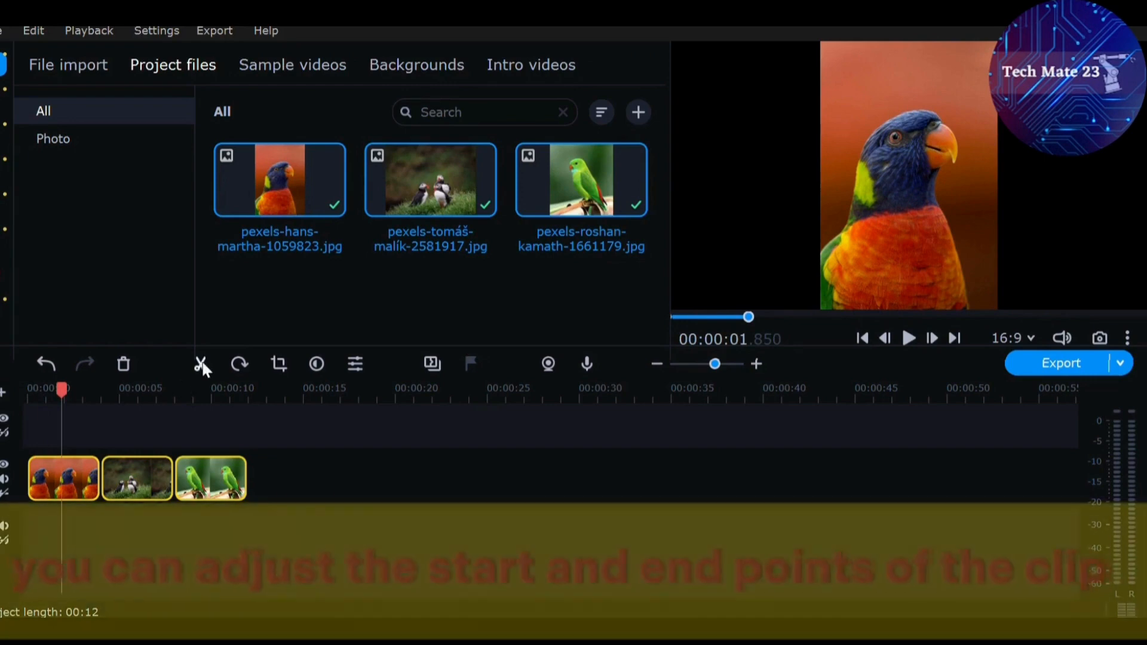
click(201, 364)
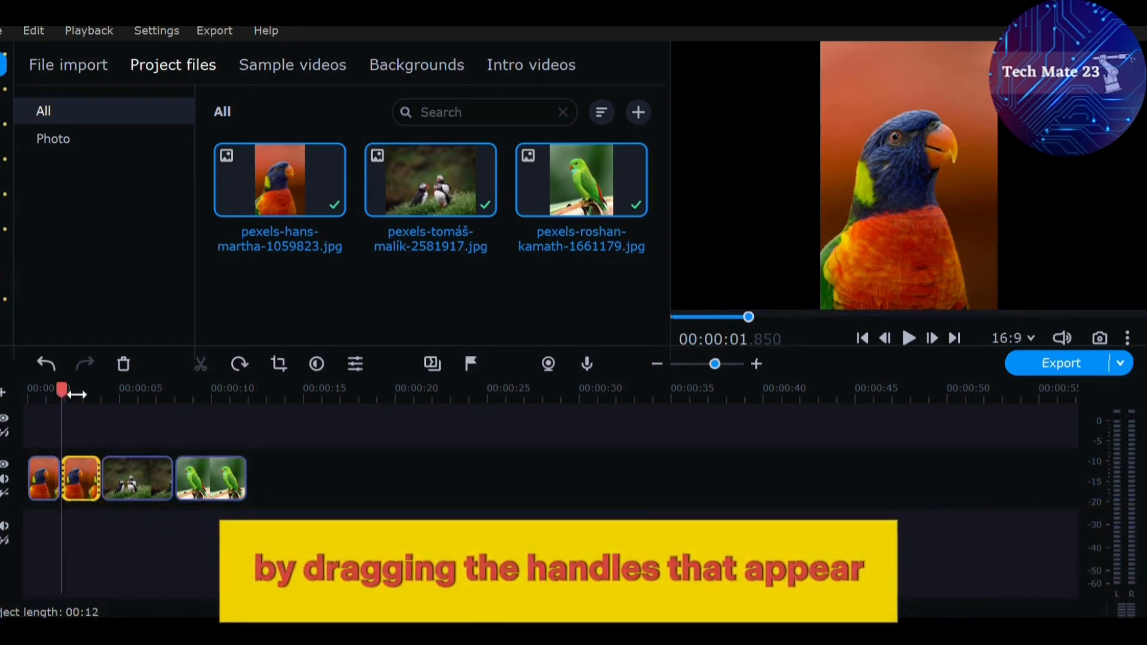
drag(77, 395, 115, 401)
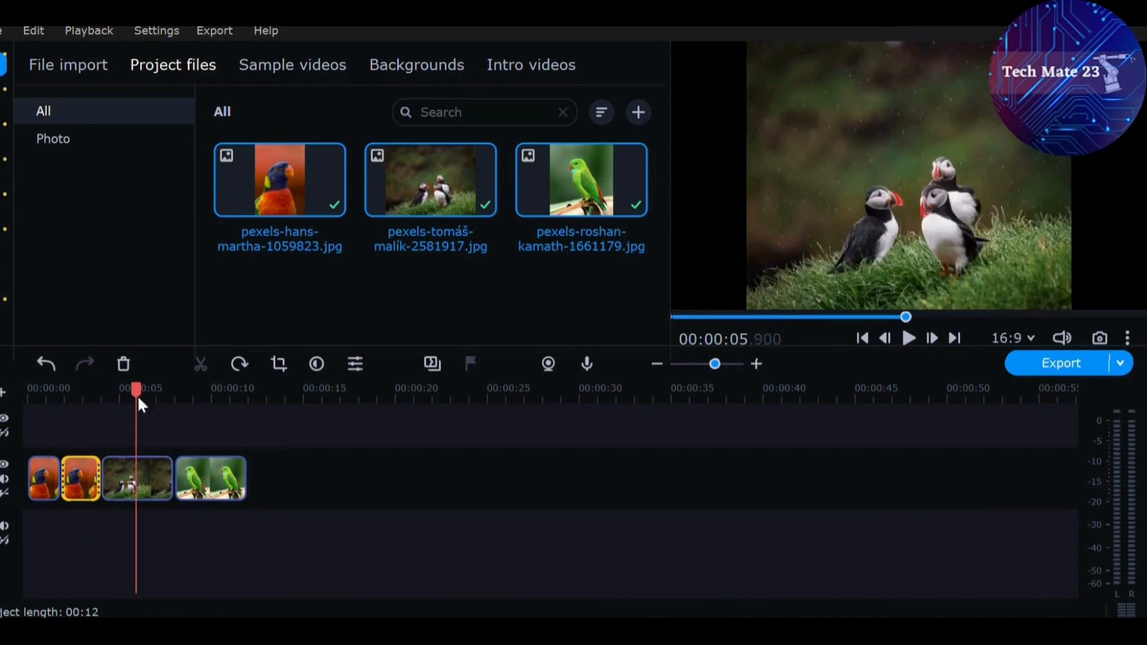
click(144, 473)
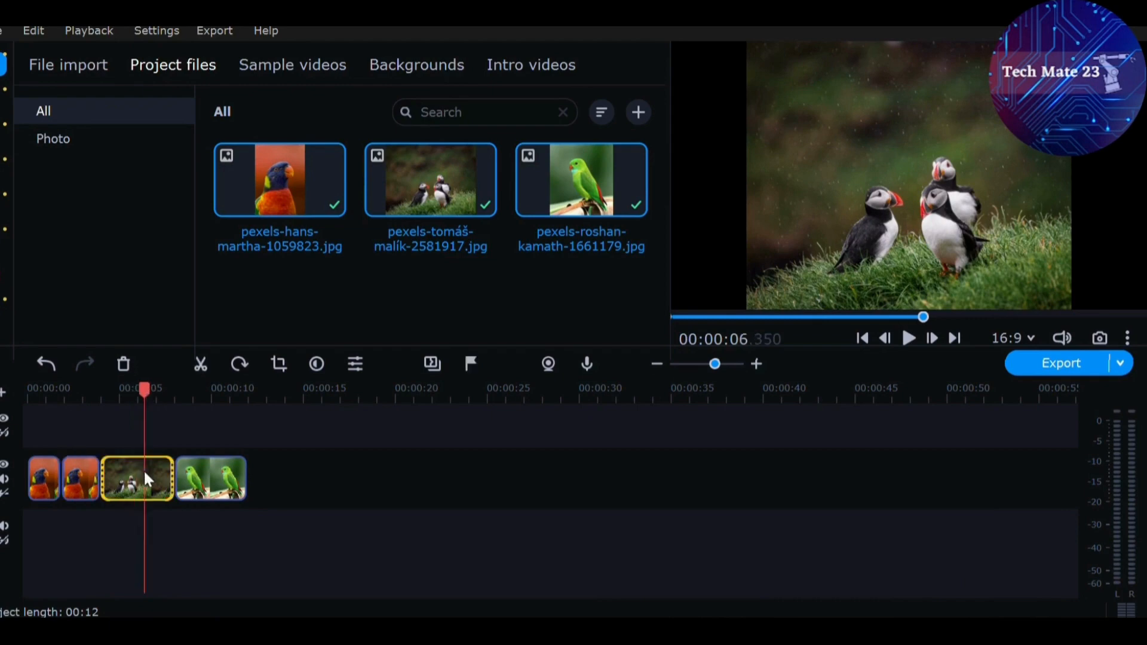
click(201, 364)
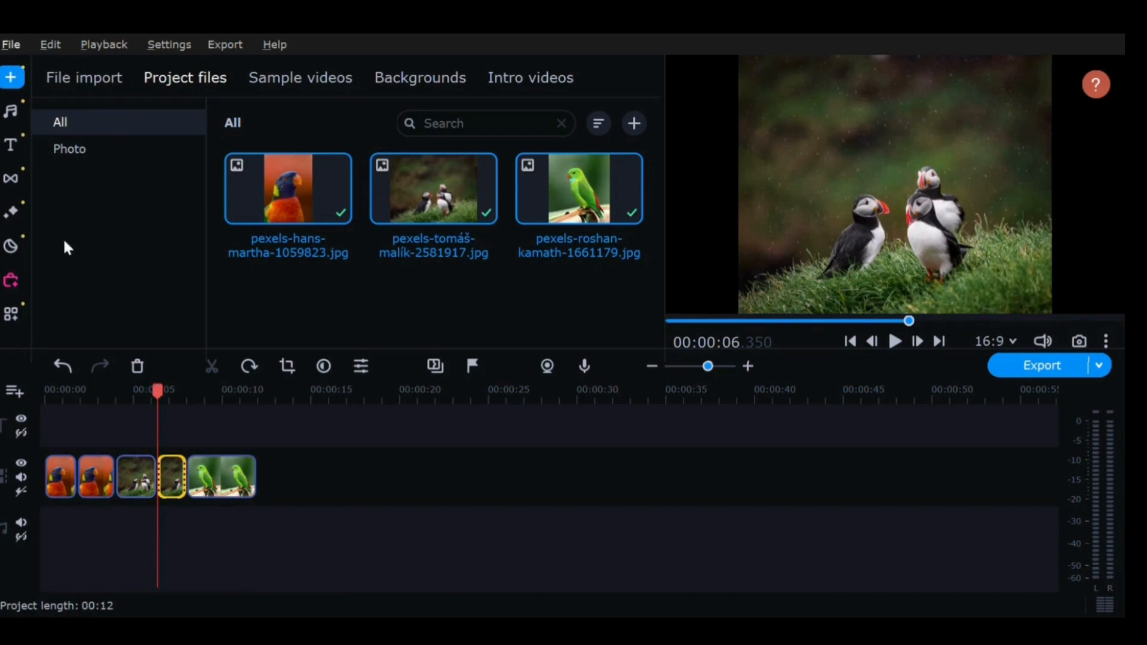
Add featured transitions, including Fade to black, at the joins between the parrot and puffin clips.
click(14, 180)
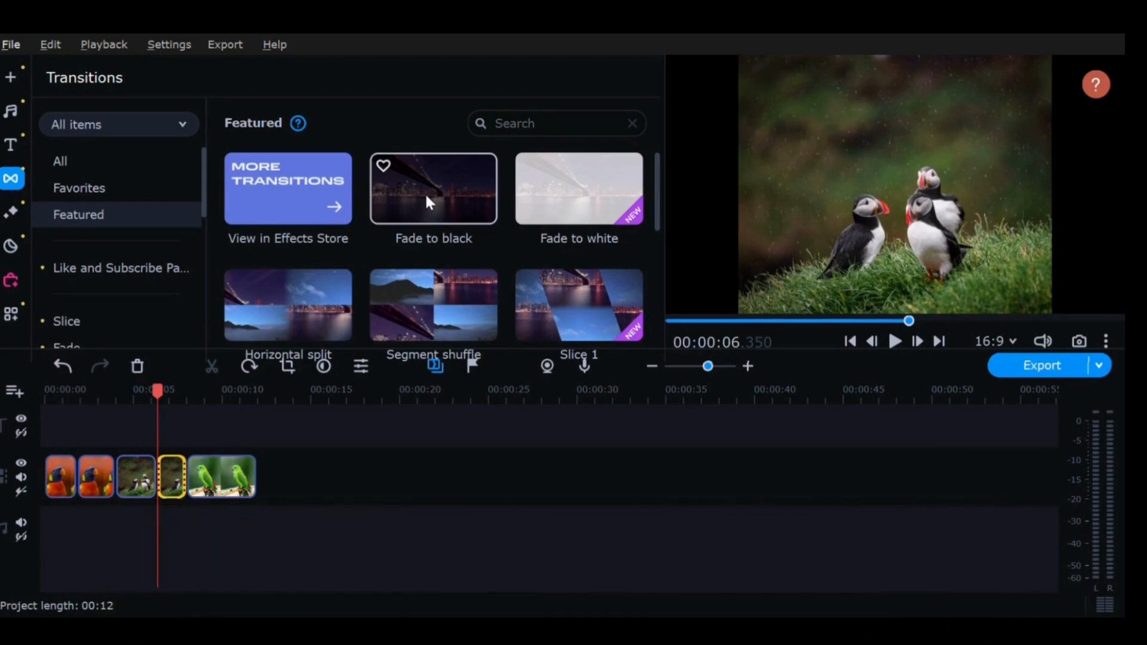
drag(425, 192, 149, 436)
mouse_move(82, 454)
mouse_down()
mouse_move(76, 464)
mouse_move(55, 452)
mouse_up()
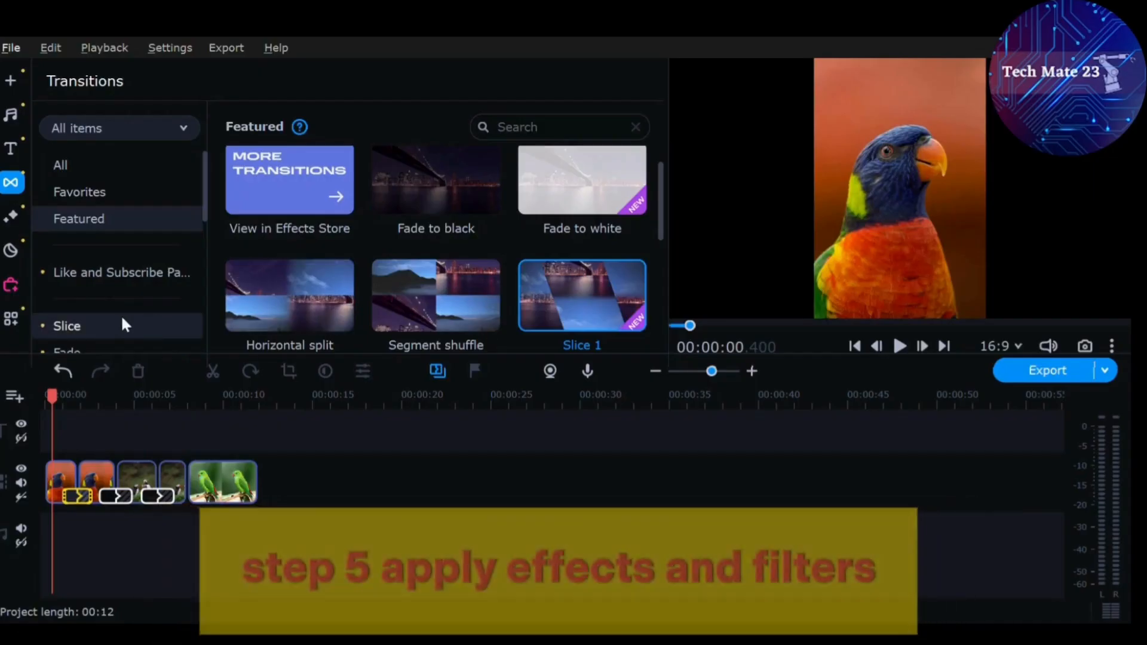
Try the Broken lens and Glowing edges filters on the red parrot and puffin clips, and Halftone - color on the green parrot clip.
click(15, 218)
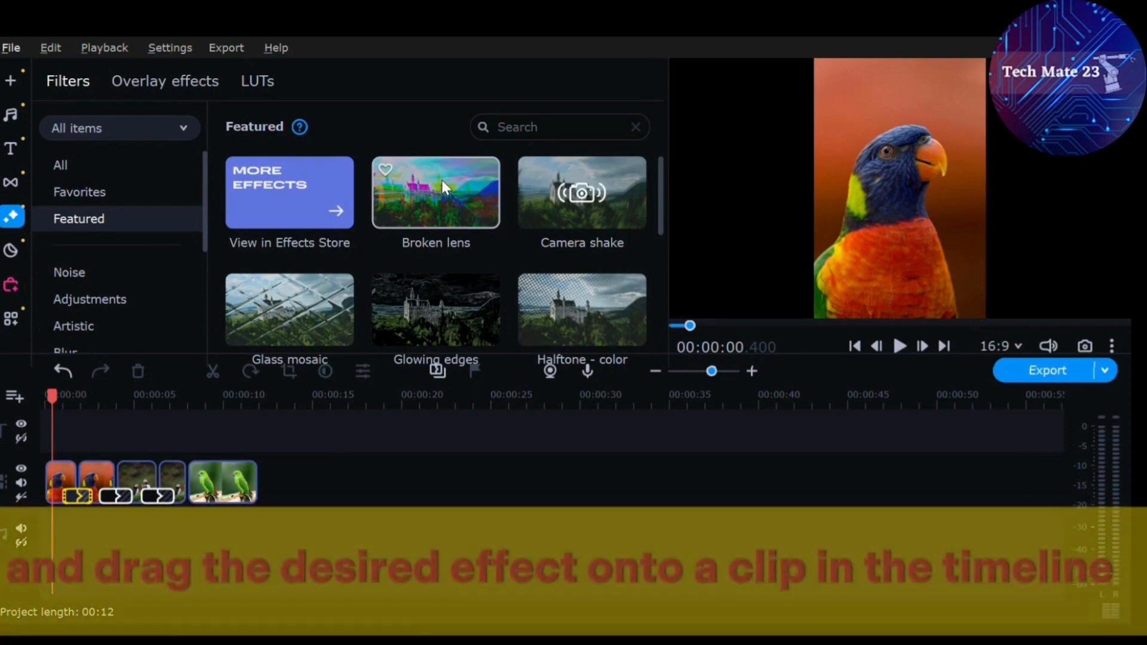
click(442, 180)
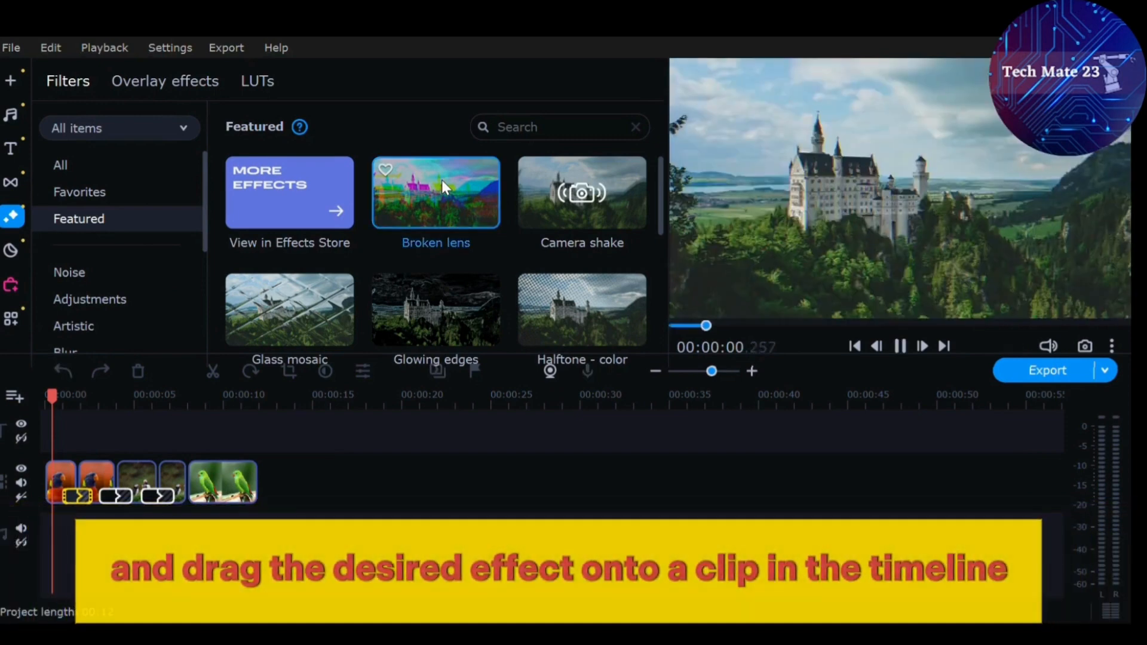
drag(442, 180, 58, 445)
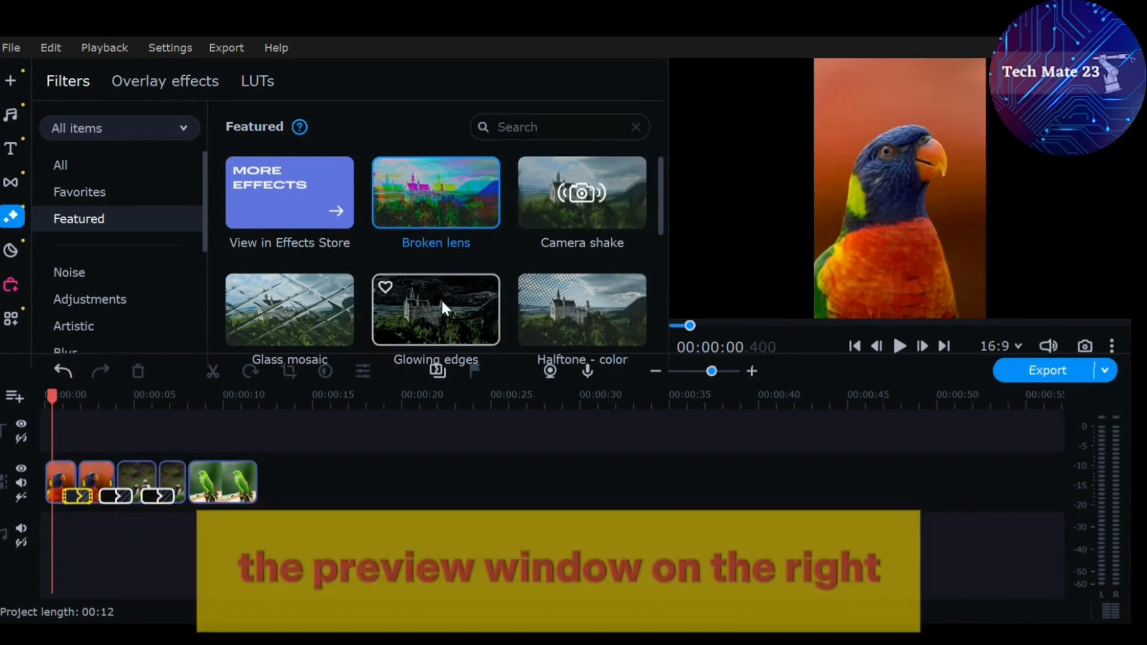
drag(441, 299, 155, 459)
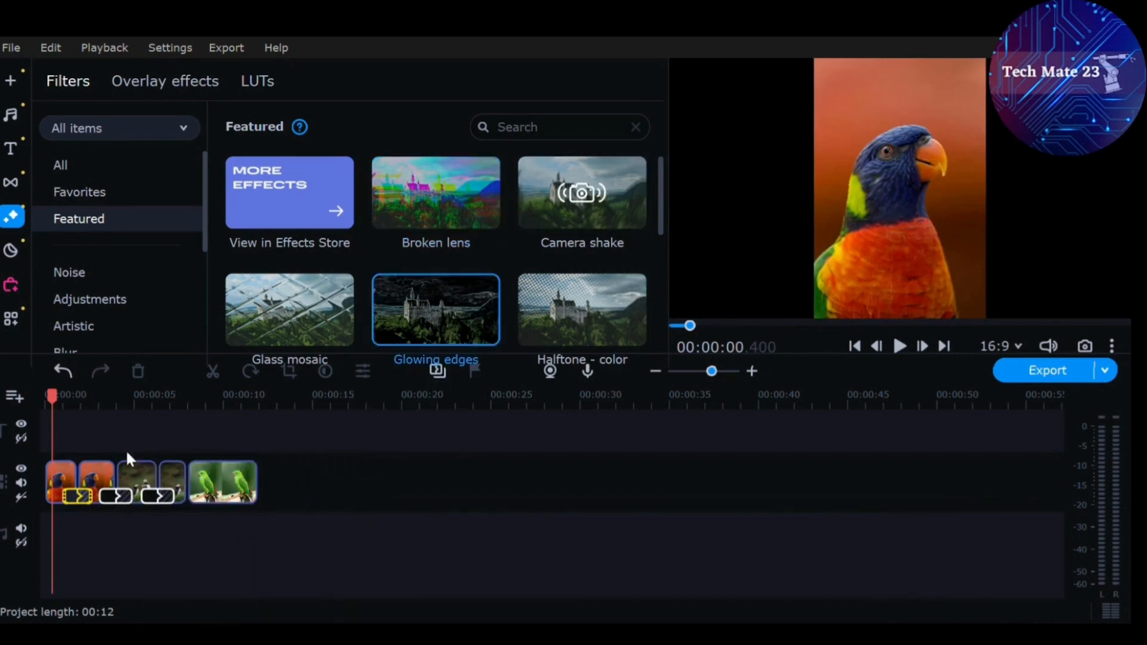
click(230, 482)
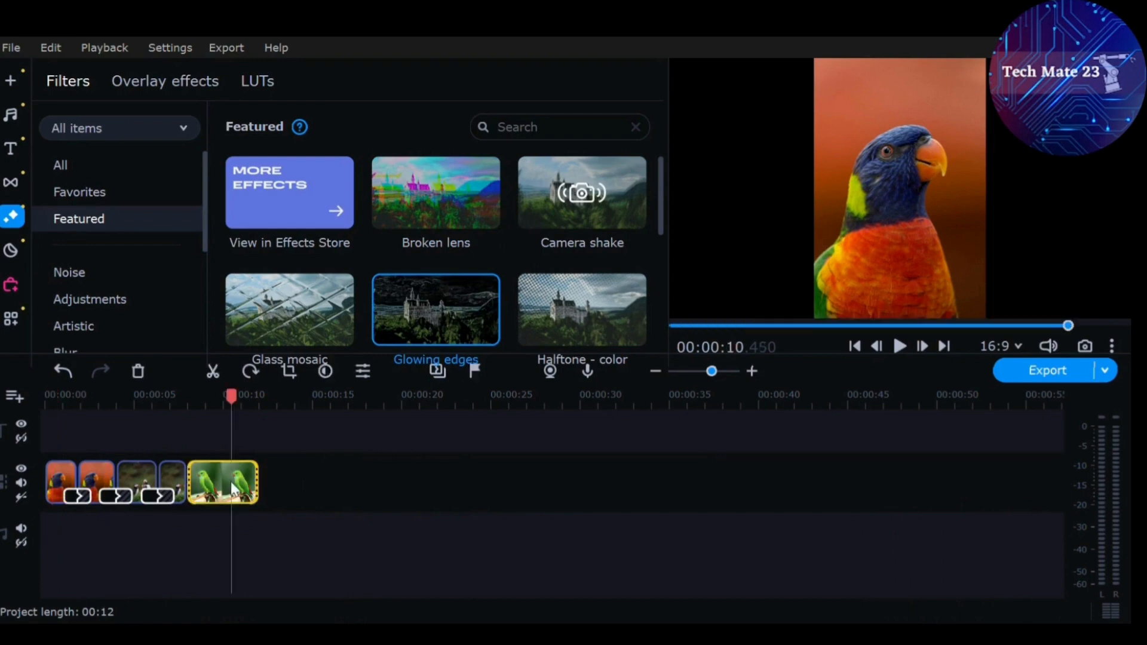
click(557, 307)
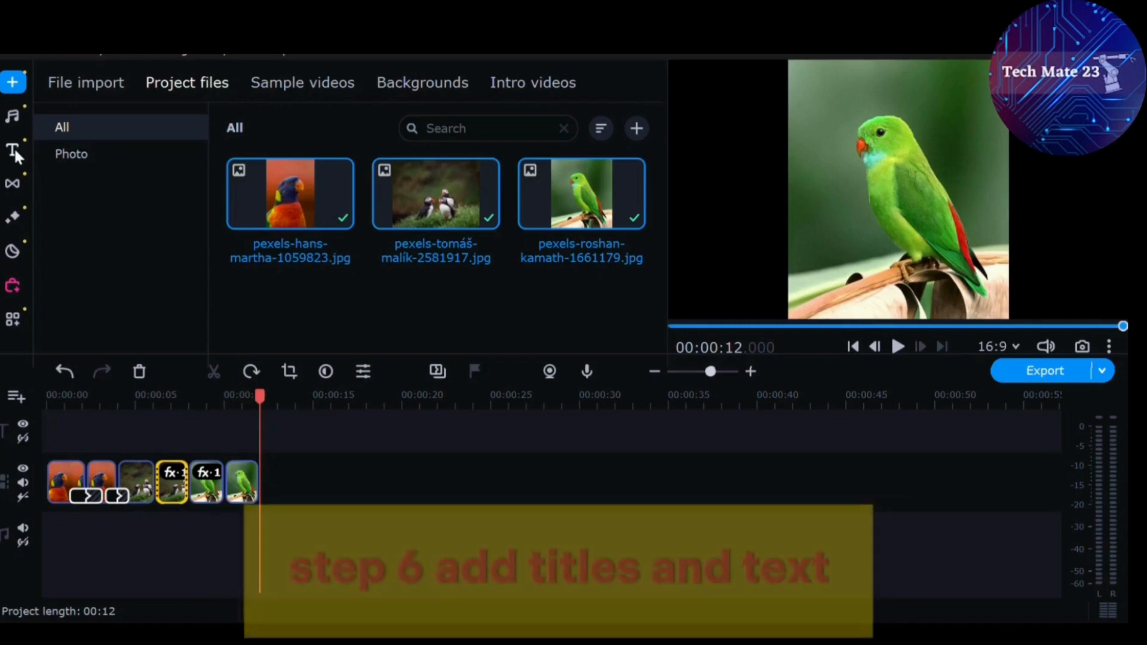
Download the featured Chat title and place it on the title track at the start of the video.
click(13, 149)
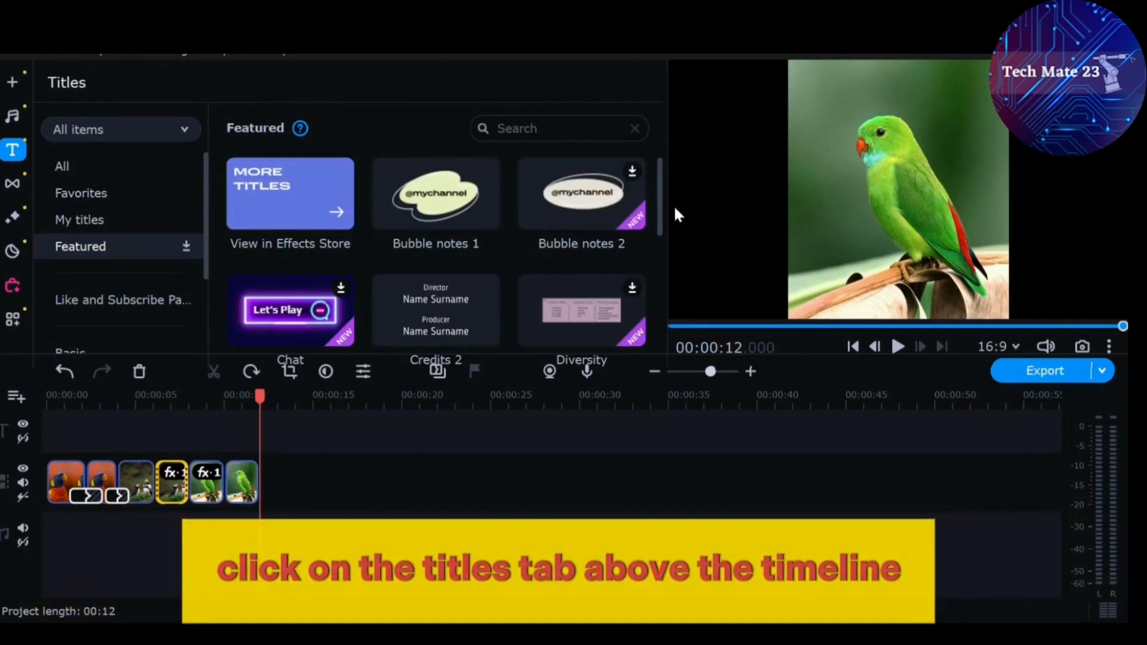
drag(658, 205, 664, 308)
drag(665, 278, 662, 241)
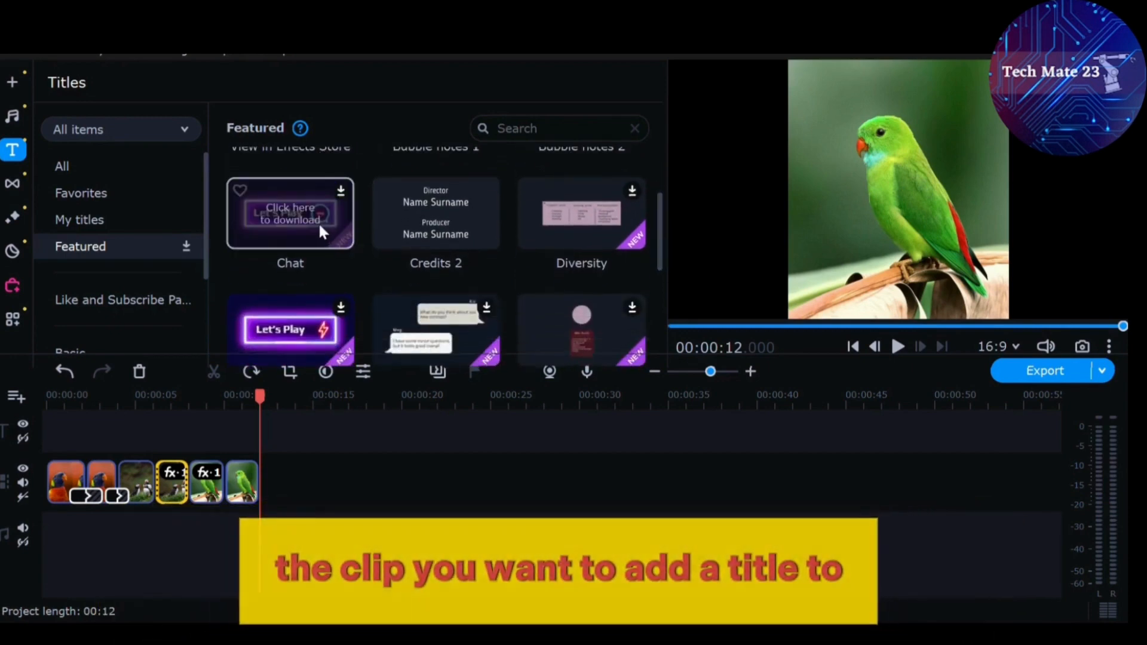
click(316, 221)
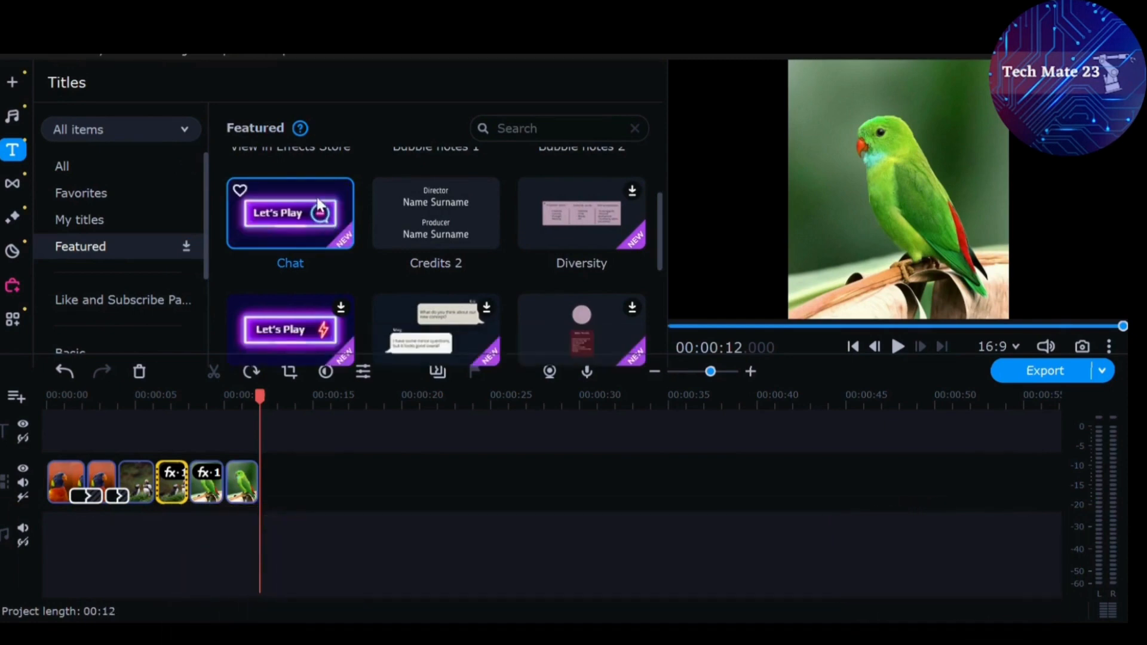
drag(319, 205, 41, 386)
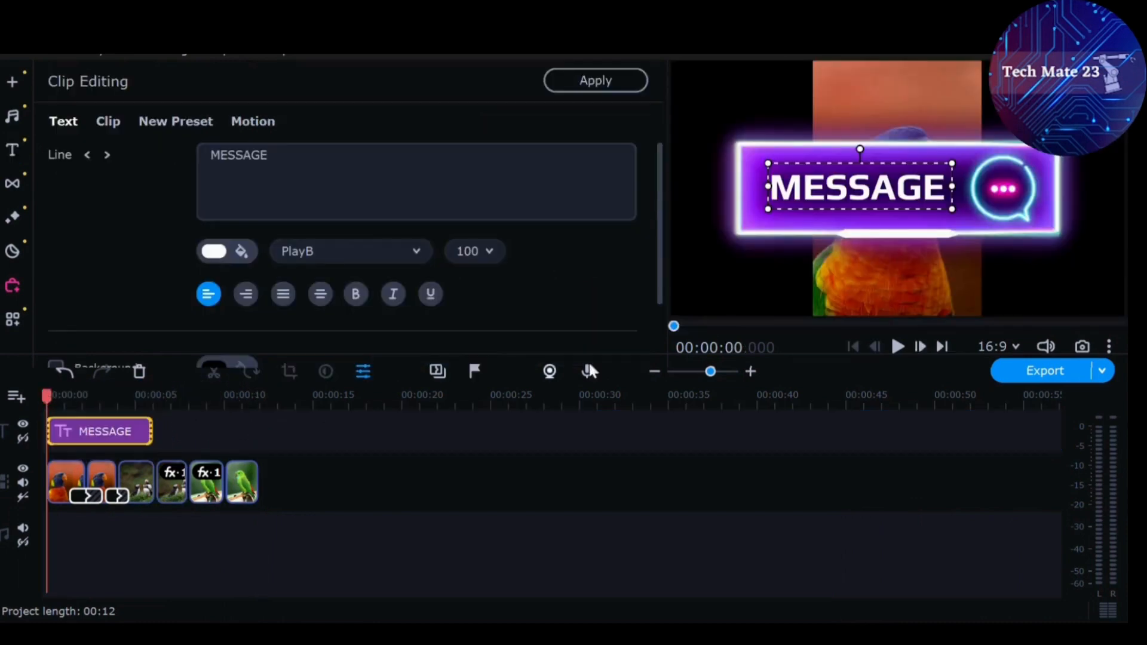
Reposition the MESSAGE text inside the neon title banner, vertically centred beside the chat icon.
drag(909, 182, 931, 201)
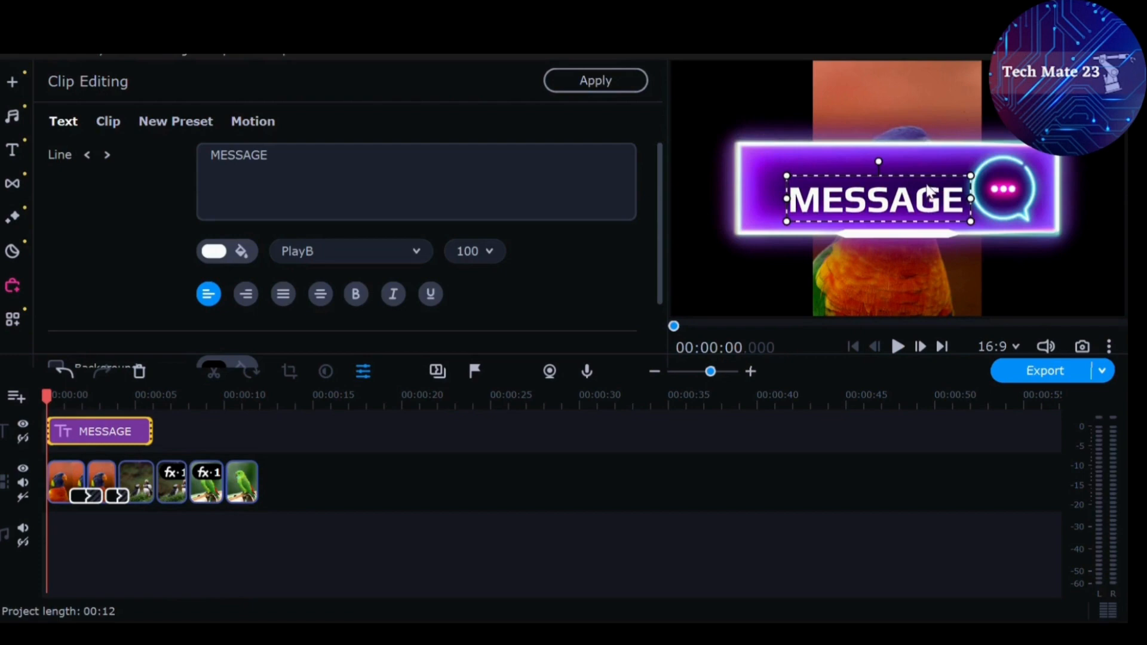
click(986, 163)
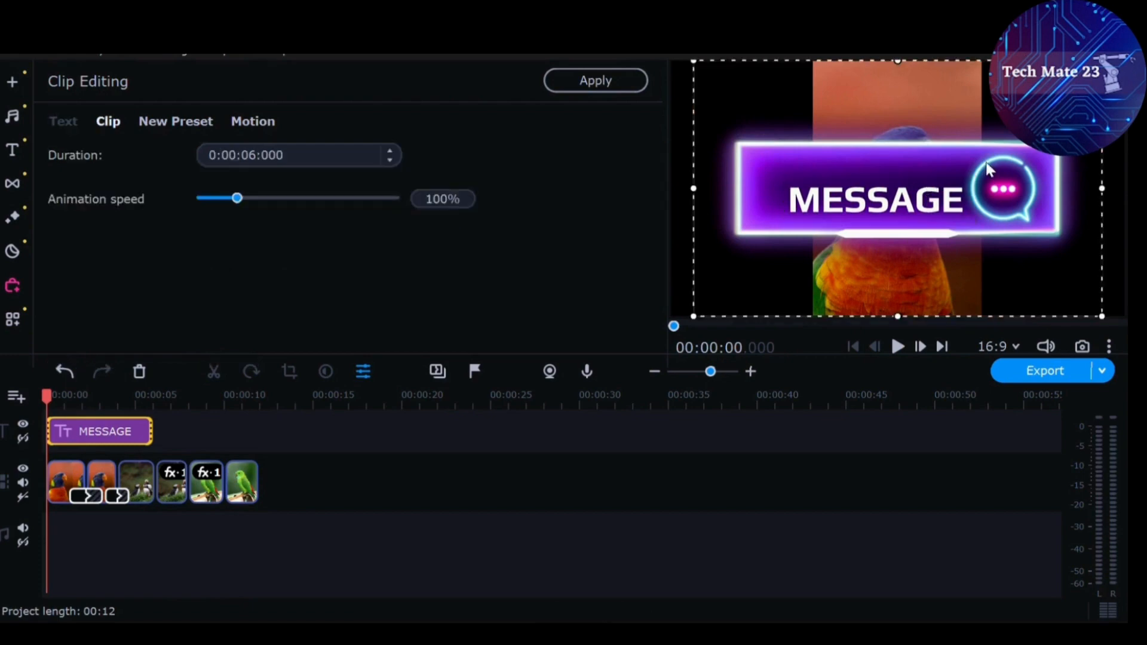
drag(905, 202, 897, 186)
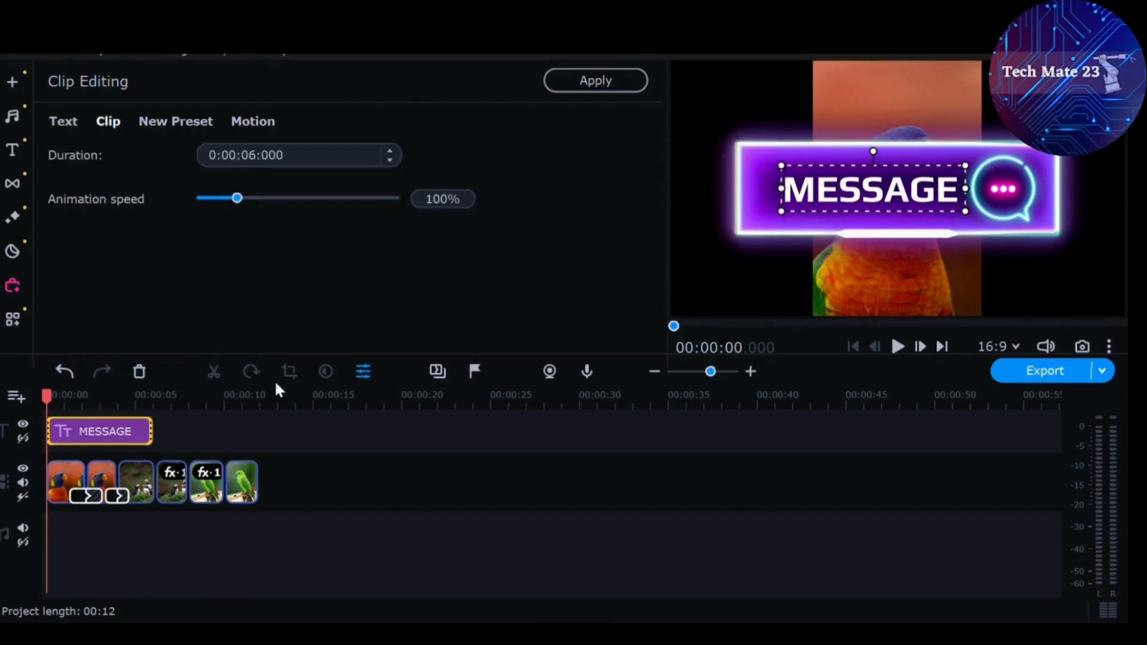
Delete the placeholder text MESSAGE from the title.
click(132, 429)
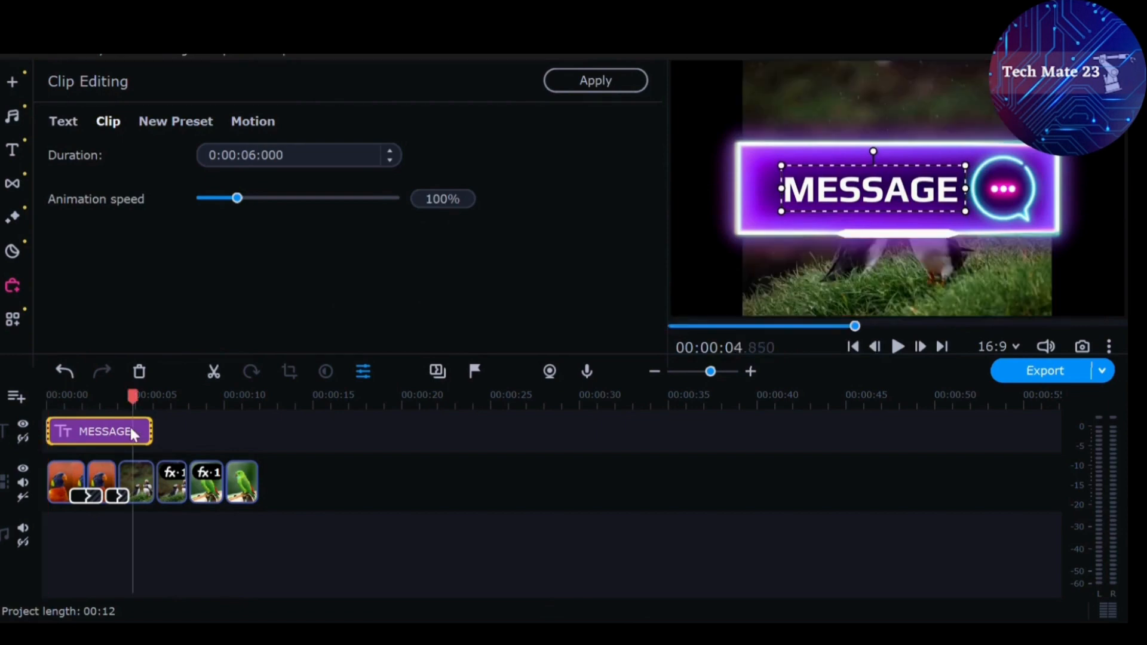
click(130, 428)
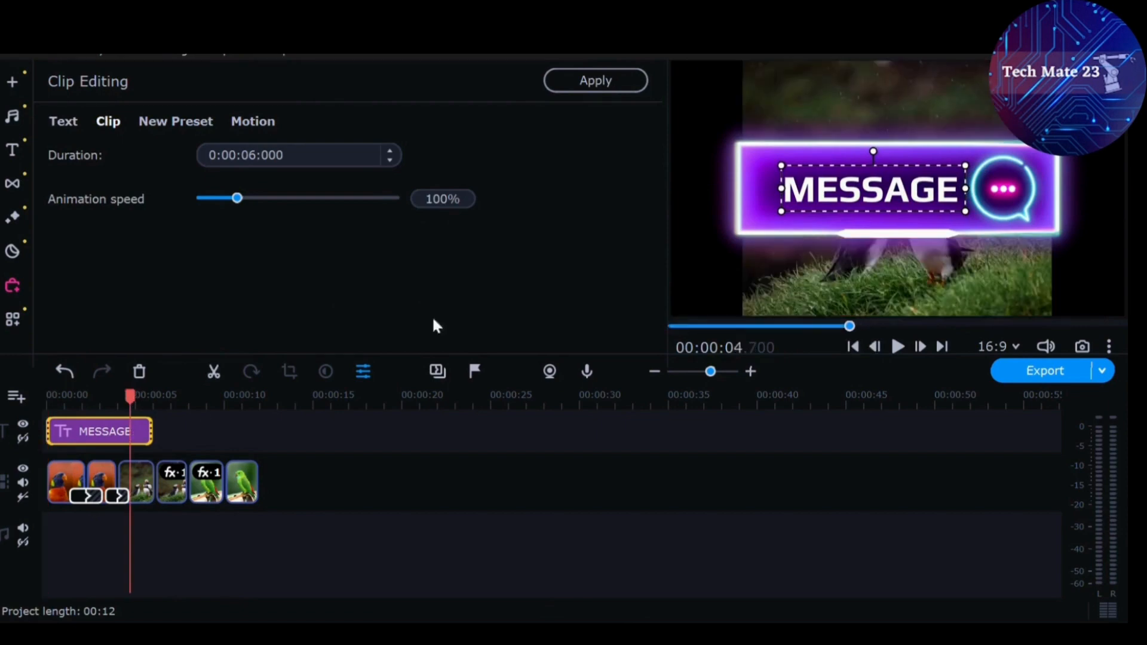
double_click(943, 191)
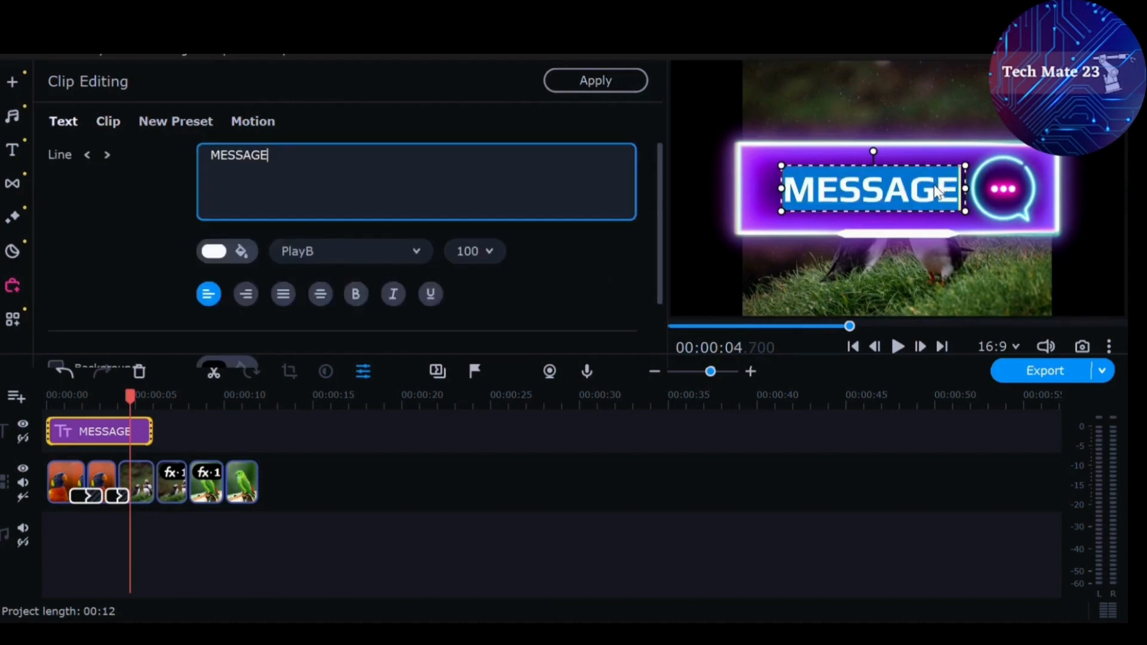
key(BackSpace)
key(BackSpace)
key(BackSpace)
key(BackSpace)
key(BackSpace)
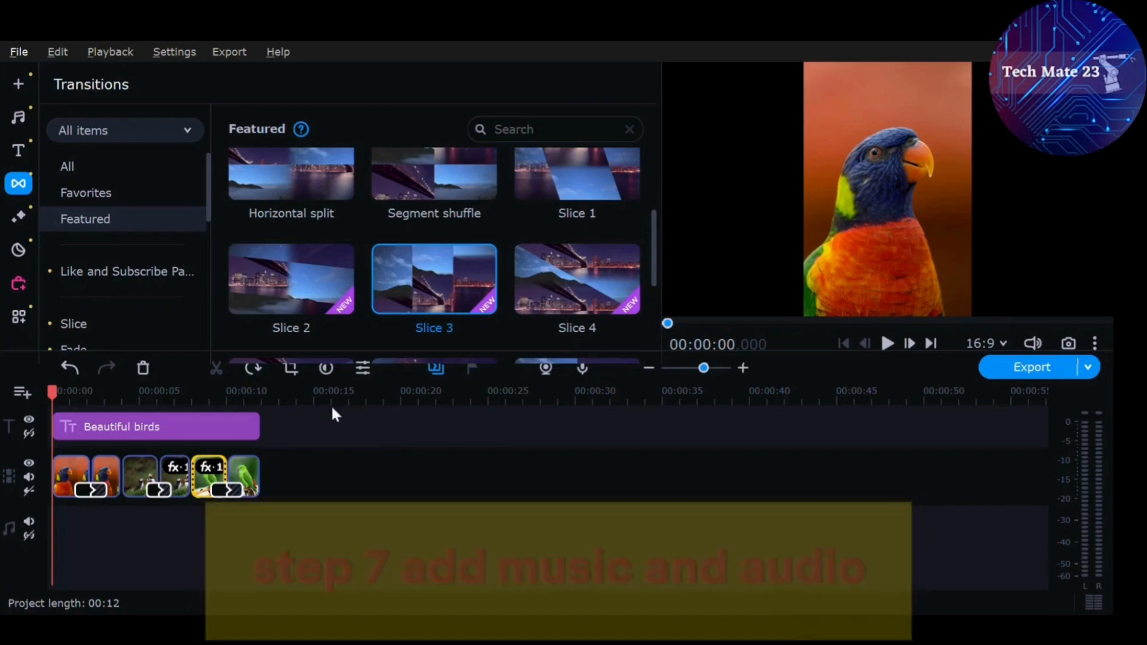
Add the In My Town music track to the audio track and trim it to end with the video at 12 seconds.
click(19, 119)
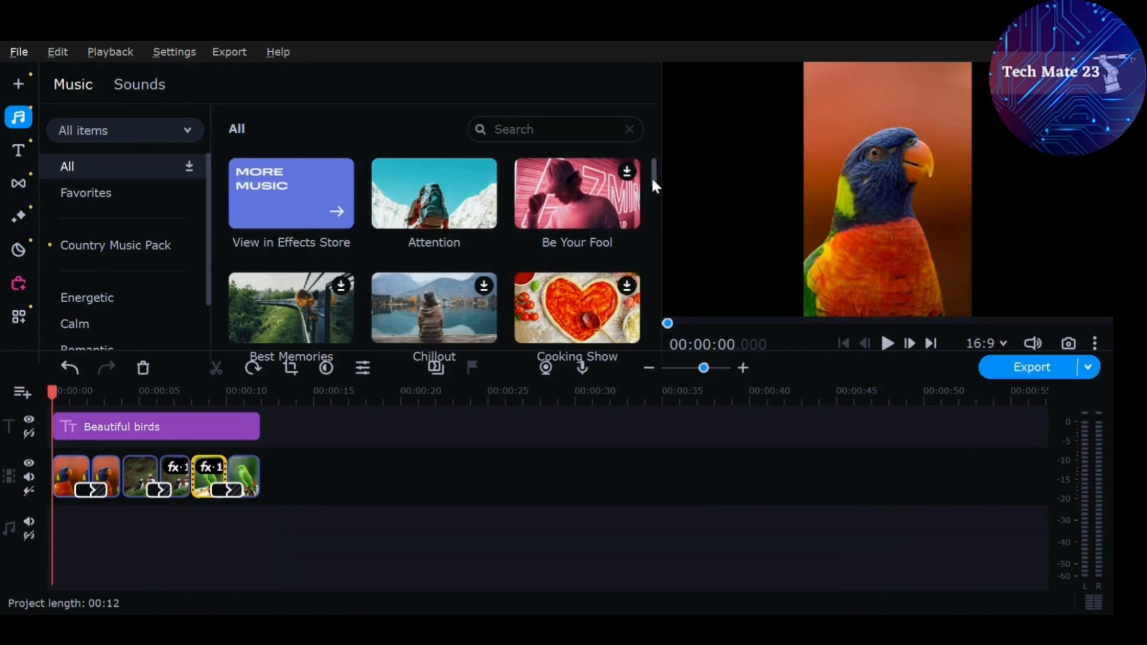
scroll(652, 179, down, 5)
click(627, 188)
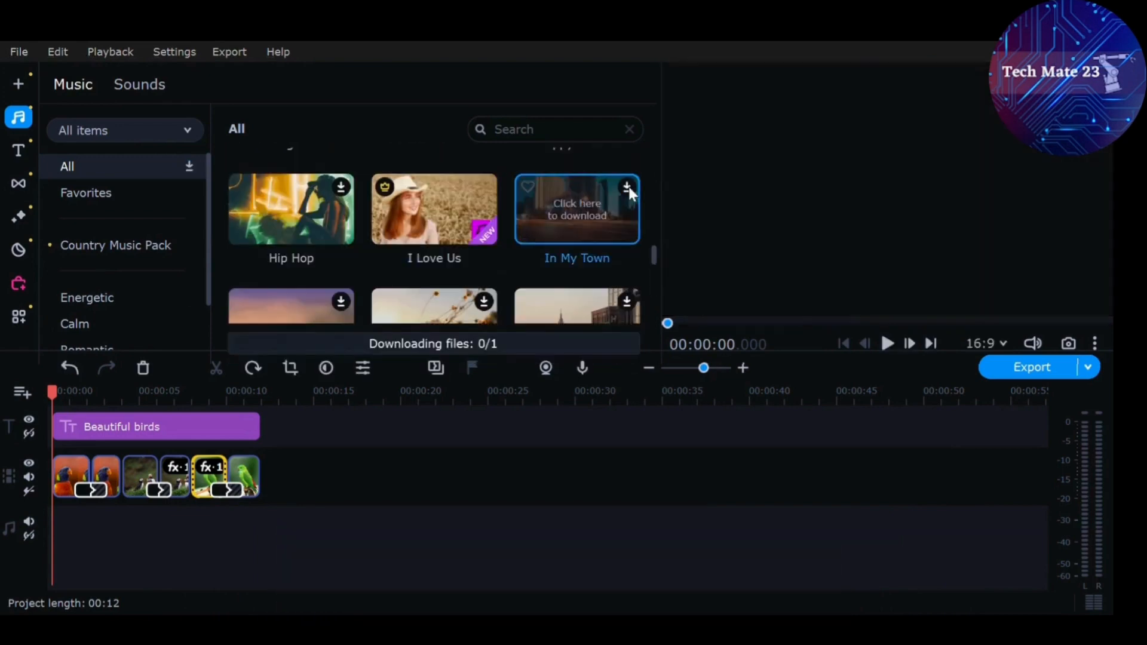
click(629, 185)
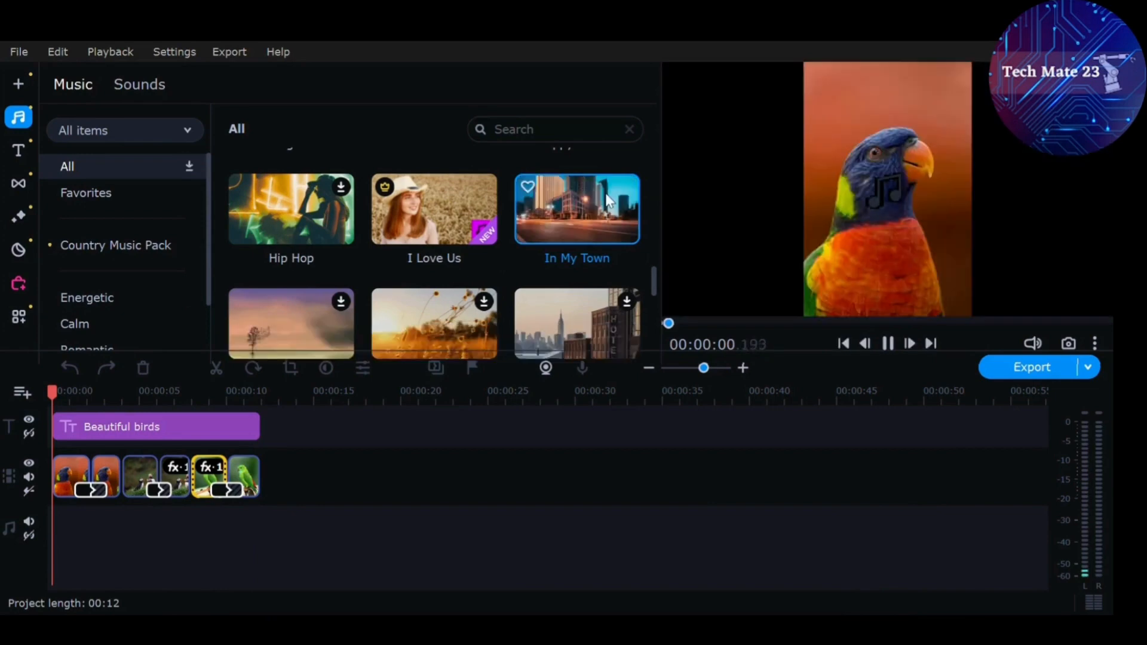
drag(584, 209, 45, 496)
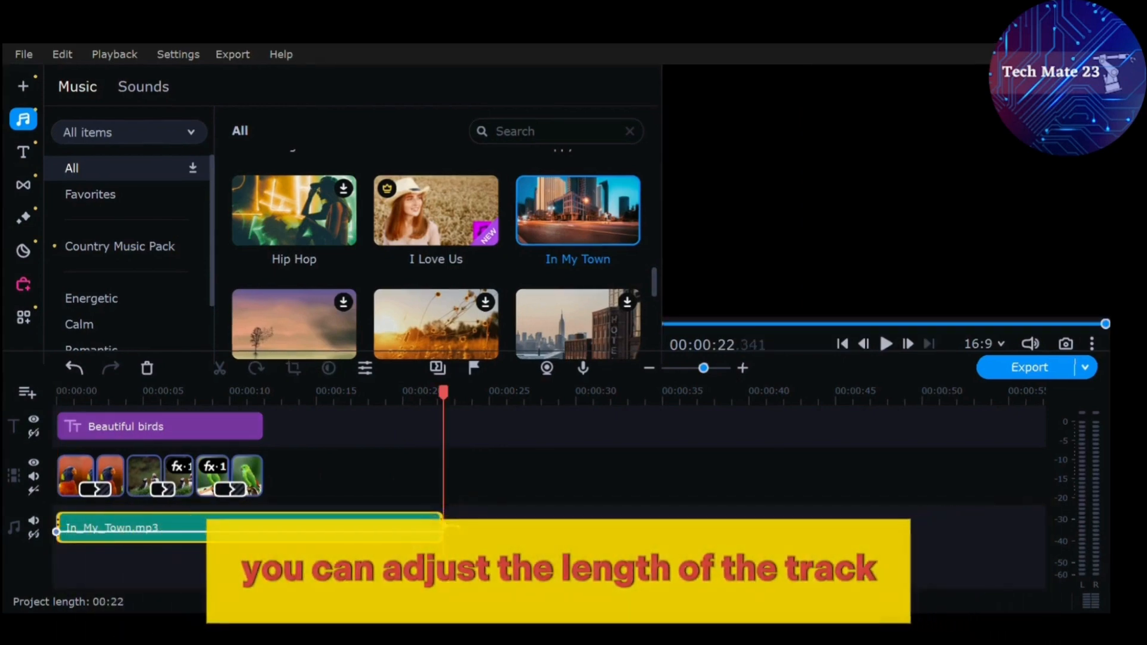
drag(443, 519, 266, 512)
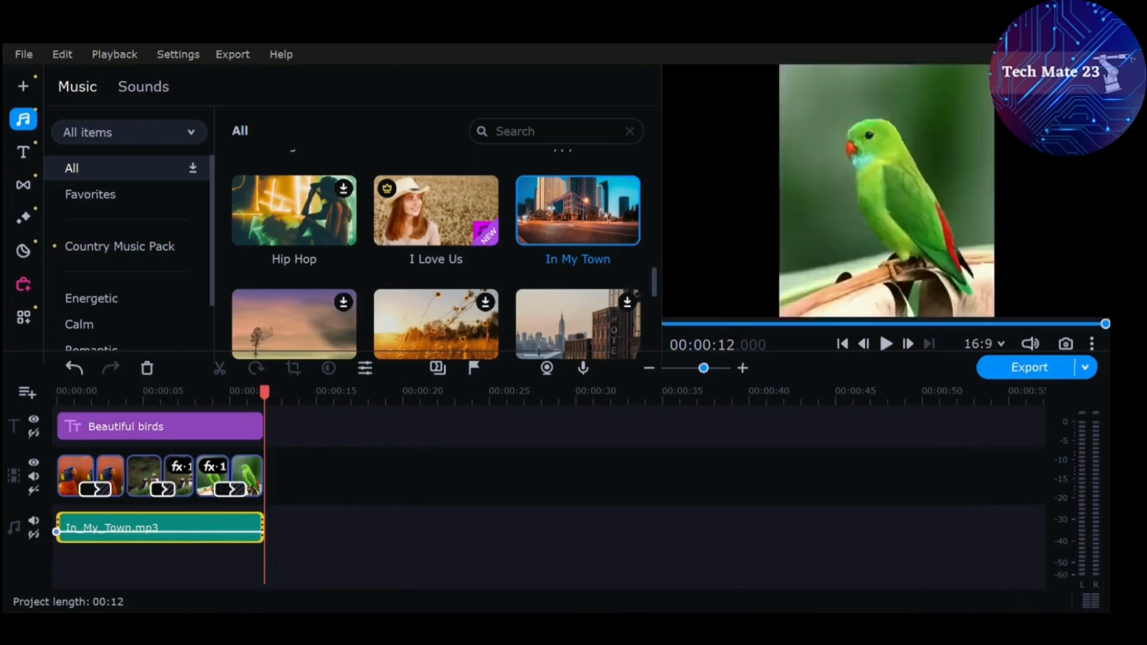